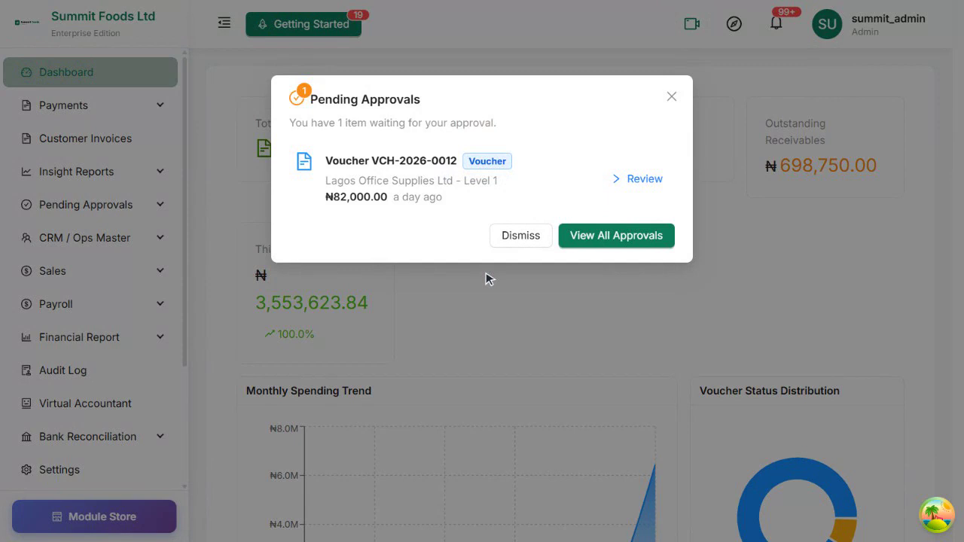
Close the Pending Approvals notice and open a new vendor form from CRM / Ops Master > Vendors
{"action": "left_click", "coordinate": [100, 241]}
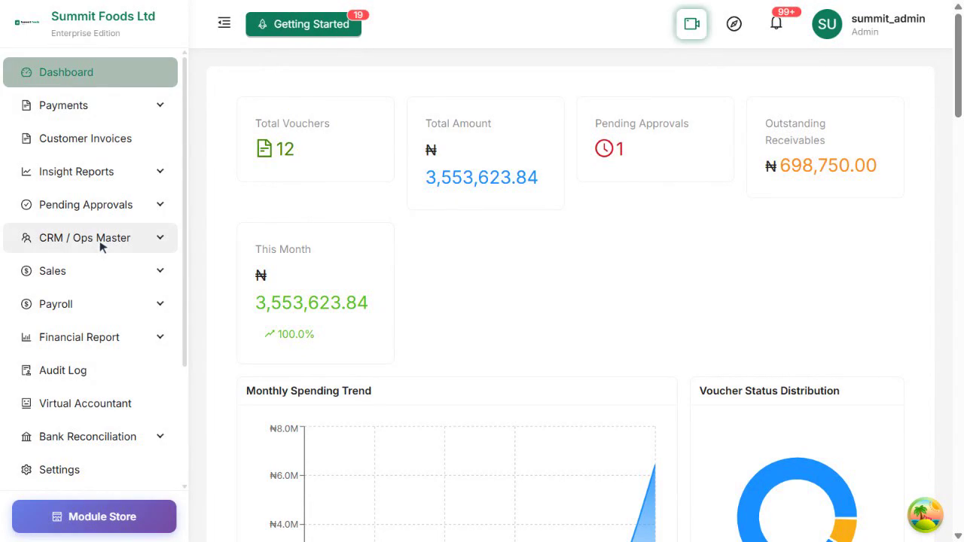
{"action": "left_click", "coordinate": [86, 246]}
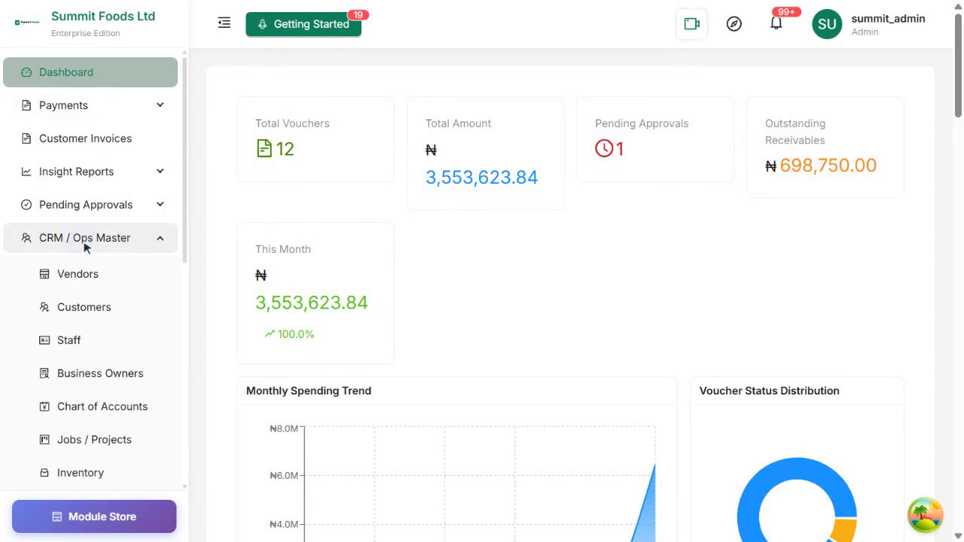
{"action": "left_click", "coordinate": [71, 280]}
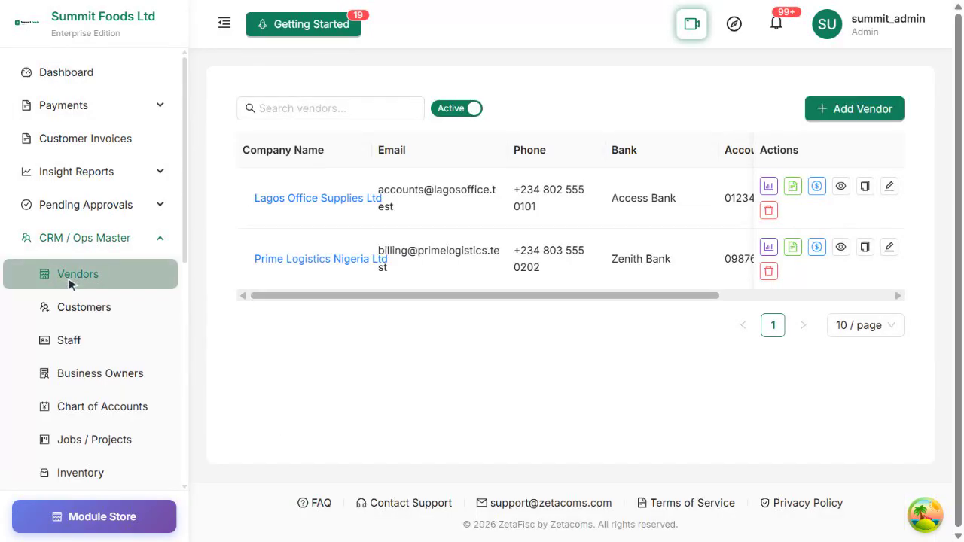
{"action": "left_click", "coordinate": [871, 112]}
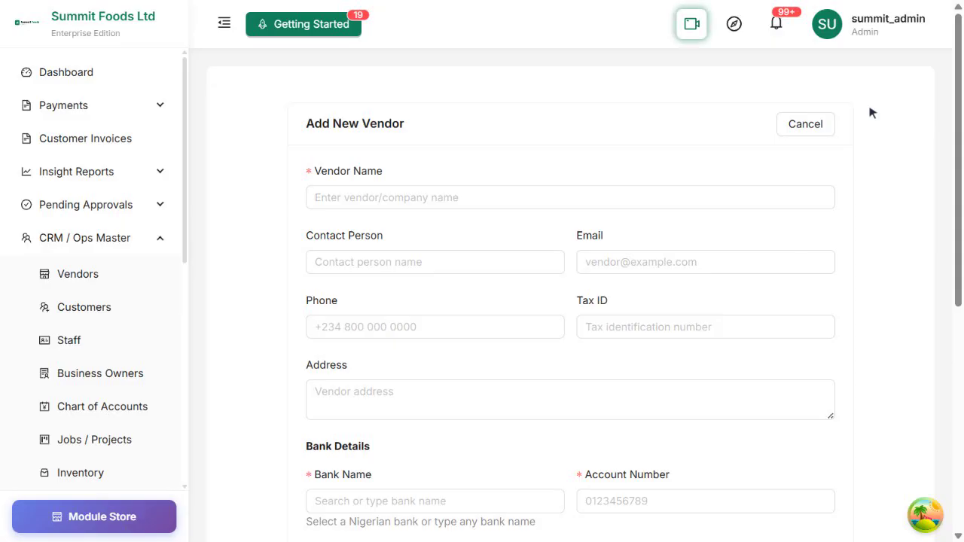
Enter the vendor's name, the contact person's name and the vendor's e-mail address
{"action": "left_click", "coordinate": [602, 198]}
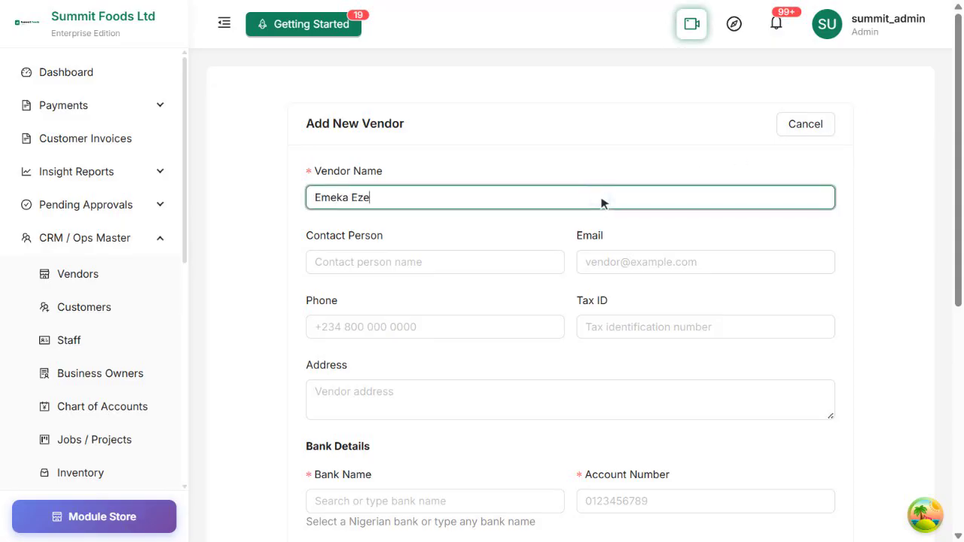
{"action": "left_click", "coordinate": [409, 262]}
{"action": "left_click", "coordinate": [710, 264]}
{"action": "type", "text": "emeka.eze@freelance.test"}
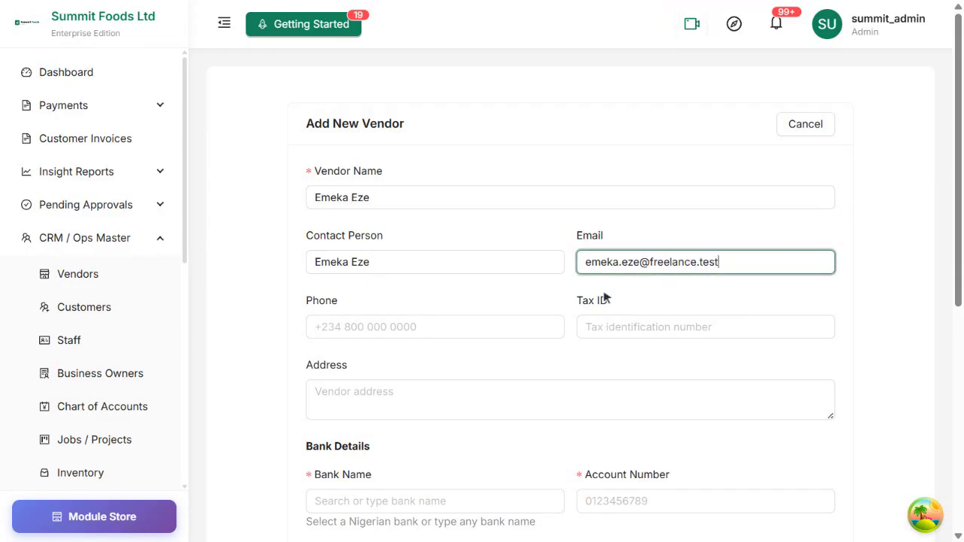
Enter the vendor's phone number, tax ID and street address
{"action": "left_click", "coordinate": [456, 328]}
{"action": "type", "text": "+234 805 555 0303"}
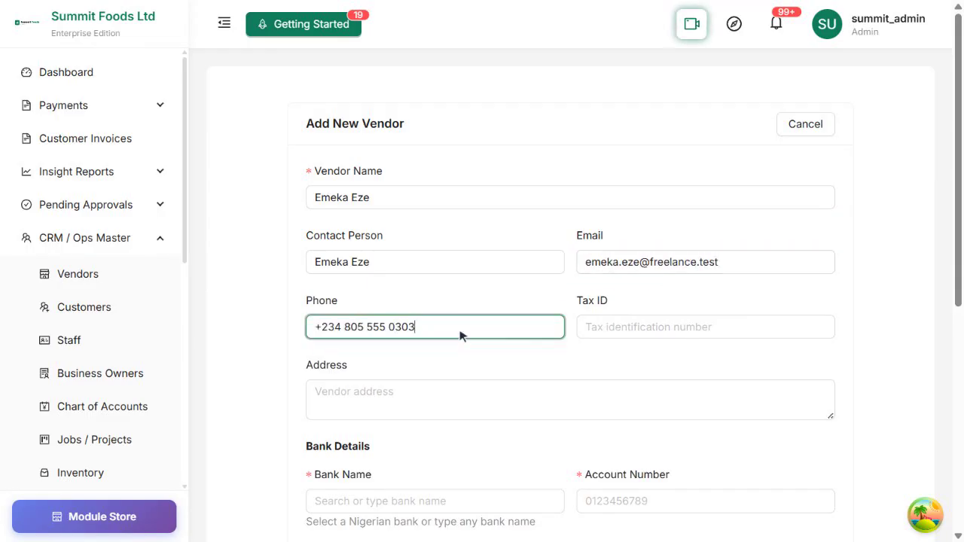
{"action": "left_click", "coordinate": [741, 334]}
{"action": "scroll", "coordinate": [742, 334], "scroll_direction": "down", "scroll_amount": 2}
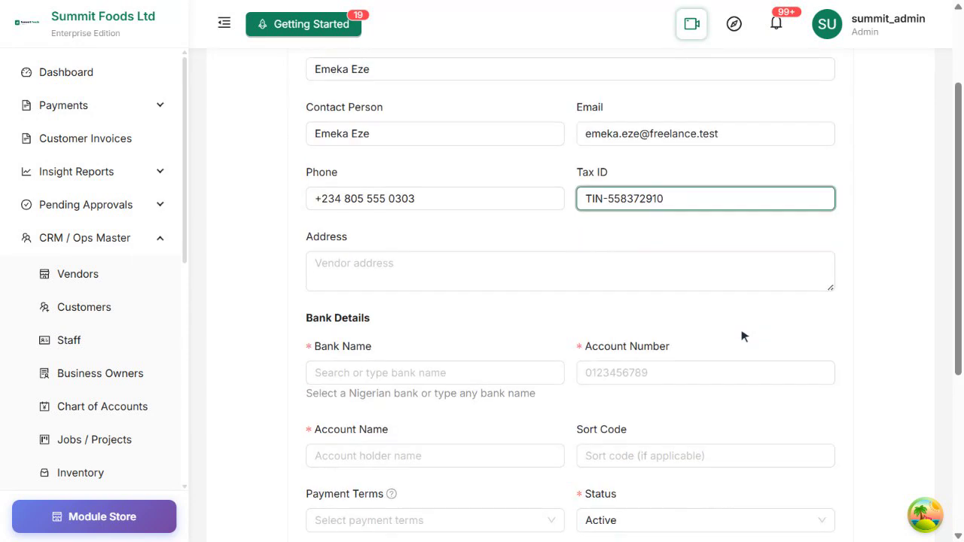
{"action": "left_click", "coordinate": [557, 273]}
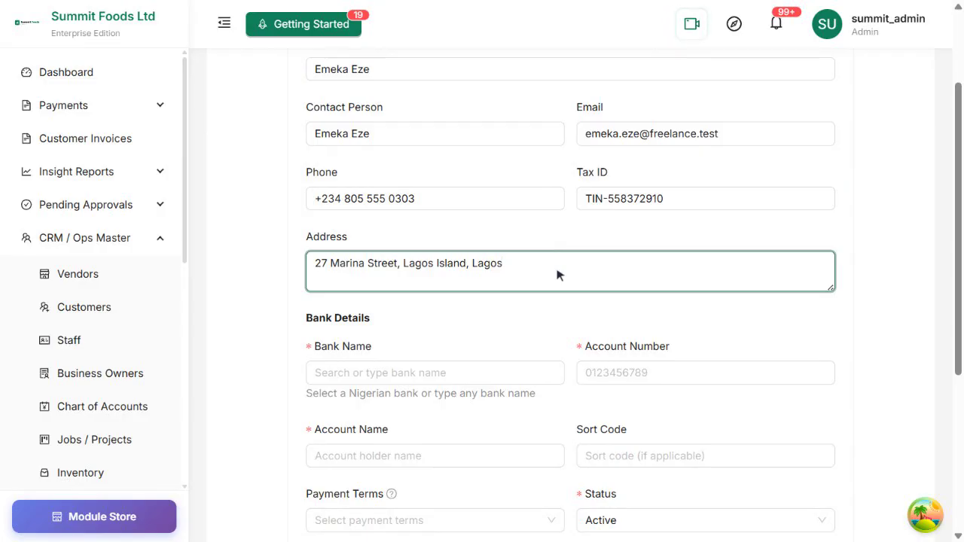
Set the vendor's bank to Page MFBank and enter the account number, account name and sort code
{"action": "left_click", "coordinate": [457, 373]}
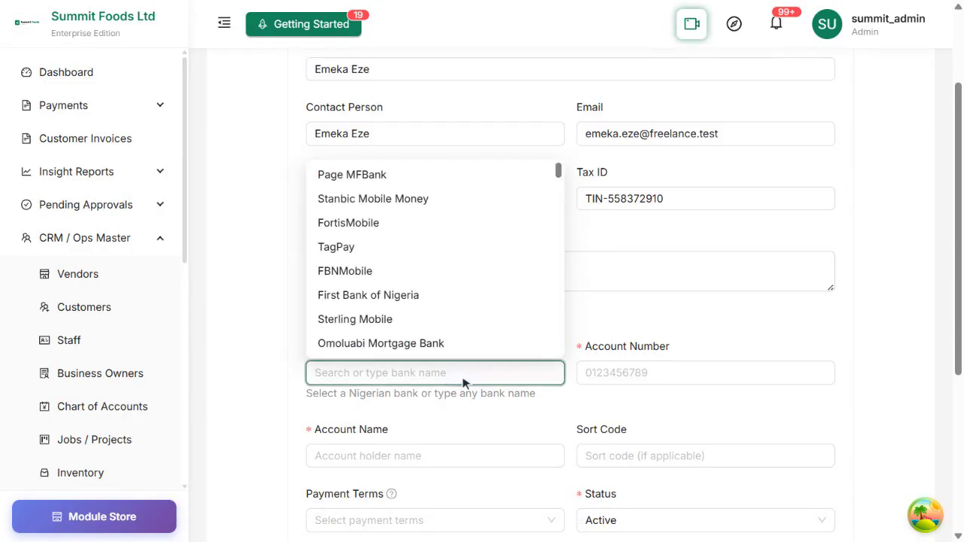
{"action": "scroll", "coordinate": [463, 381], "scroll_direction": "up", "scroll_amount": 1}
{"action": "left_click", "coordinate": [419, 271]}
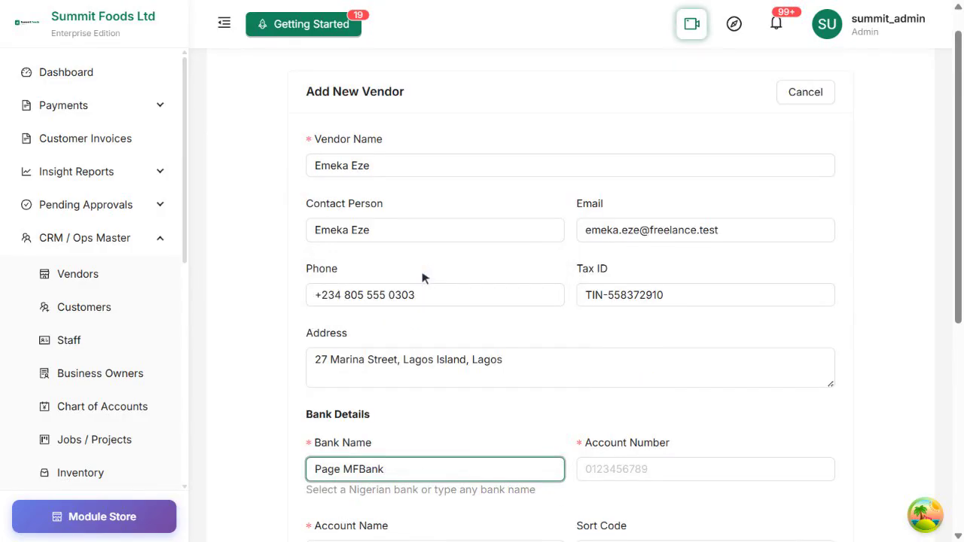
{"action": "scroll", "coordinate": [422, 275], "scroll_direction": "down", "scroll_amount": 2}
{"action": "left_click", "coordinate": [679, 278]}
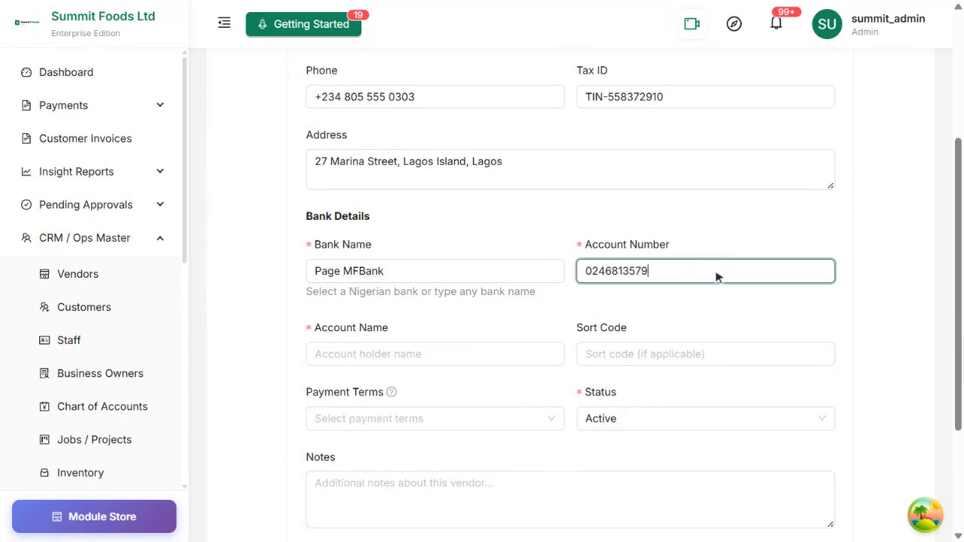
{"action": "left_click", "coordinate": [437, 356]}
{"action": "left_click", "coordinate": [732, 354]}
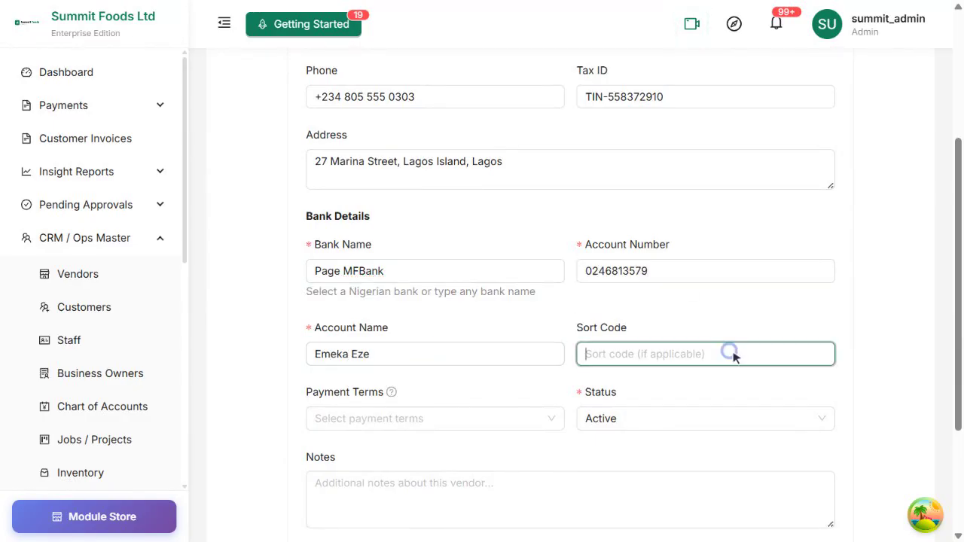
{"action": "type", "text": "058152"}
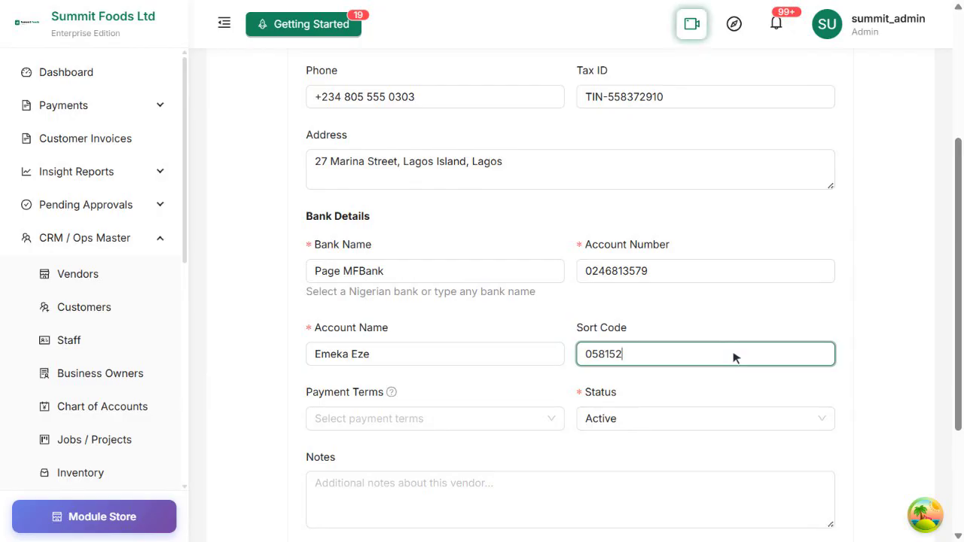
Set payment terms to Due on Receipt and status Active, and add the note 'Freelance field sales agent — paid commission by voucher.'
{"action": "scroll", "coordinate": [734, 358], "scroll_direction": "down", "scroll_amount": 2}
{"action": "left_click", "coordinate": [424, 272]}
{"action": "left_click", "coordinate": [445, 387]}
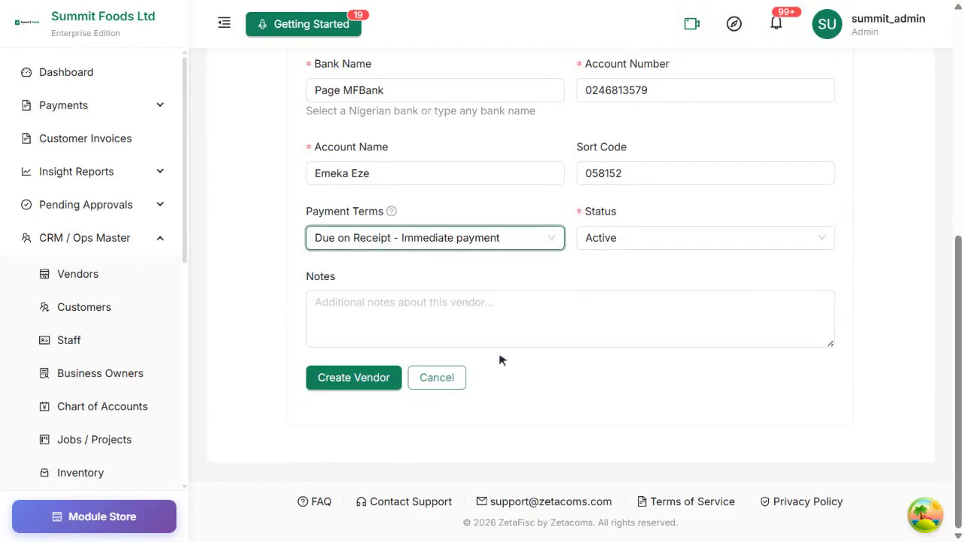
{"action": "left_click", "coordinate": [695, 240]}
{"action": "left_click", "coordinate": [717, 270]}
{"action": "left_click", "coordinate": [592, 324]}
{"action": "type", "text": "Freelance field sales agent — pai"}
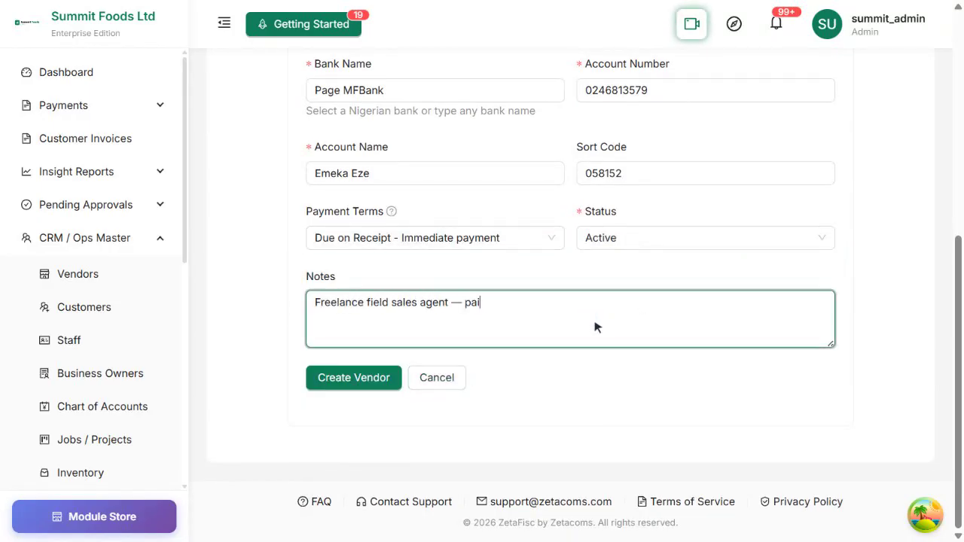
{"action": "type", "text": "d commission by voucher."}
{"action": "scroll", "coordinate": [597, 327], "scroll_direction": "up", "scroll_amount": 5}
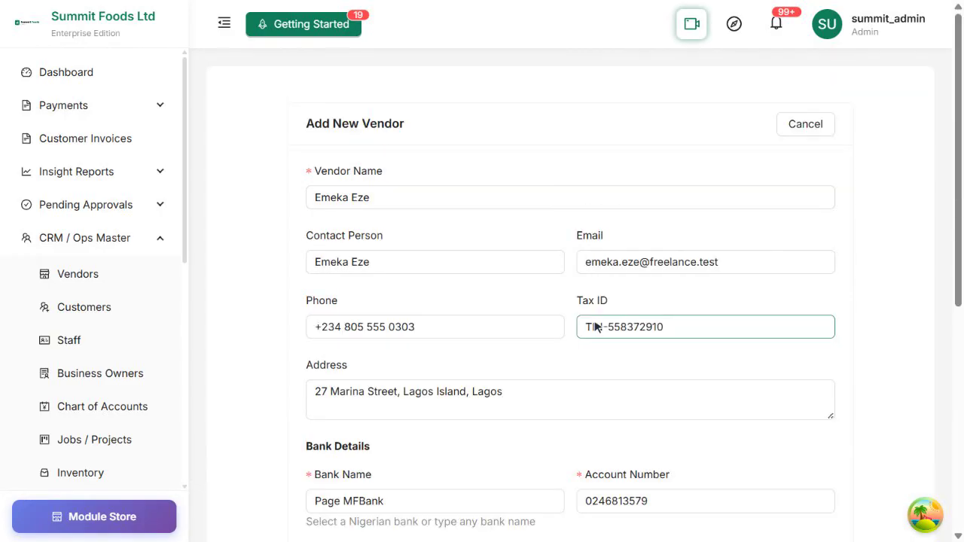
{"action": "scroll", "coordinate": [597, 327], "scroll_direction": "down", "scroll_amount": 2}
{"action": "scroll", "coordinate": [597, 327], "scroll_direction": "down", "scroll_amount": 3}
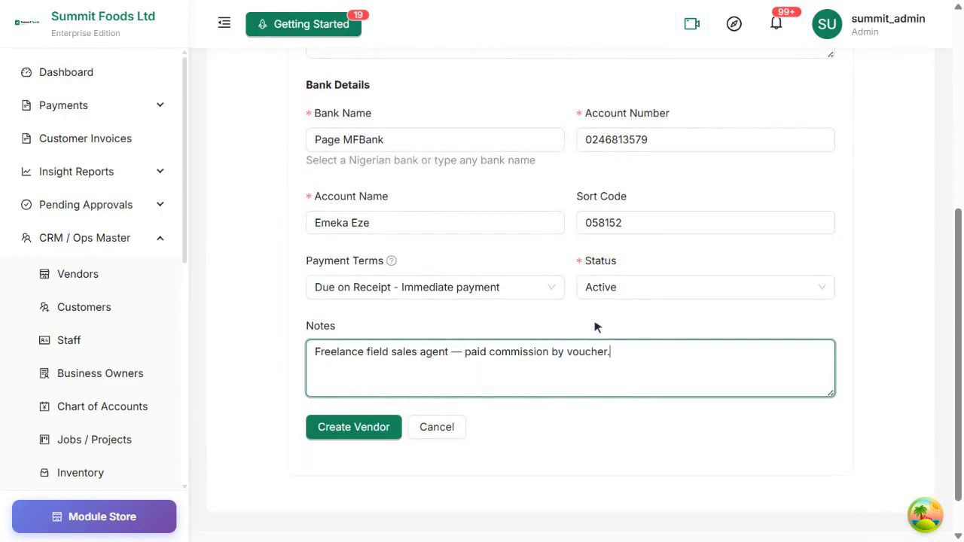
{"action": "scroll", "coordinate": [597, 327], "scroll_direction": "down", "scroll_amount": 1}
Create the vendor, then go to Sales > Sales Reps
{"action": "left_click", "coordinate": [375, 378]}
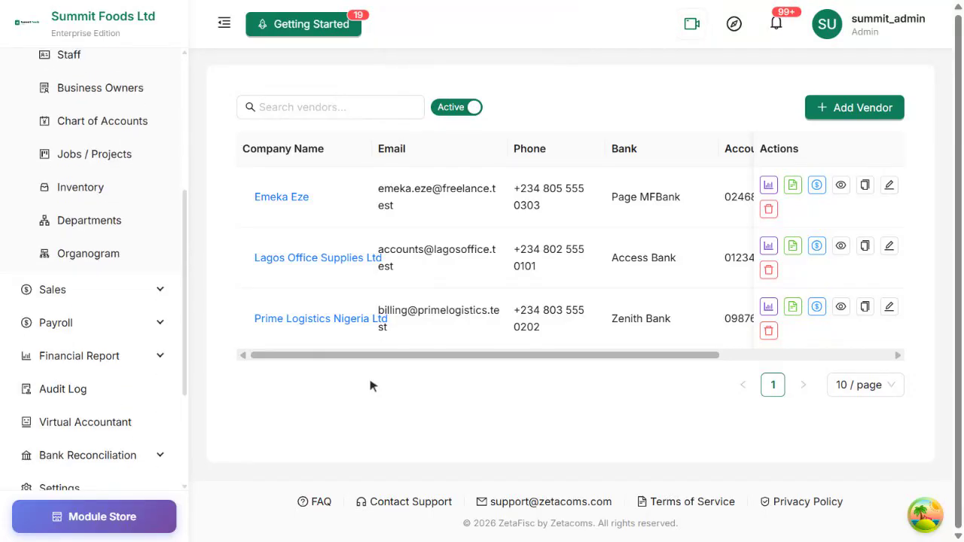
{"action": "left_click", "coordinate": [69, 269]}
{"action": "scroll", "coordinate": [71, 273], "scroll_direction": "down", "scroll_amount": 5}
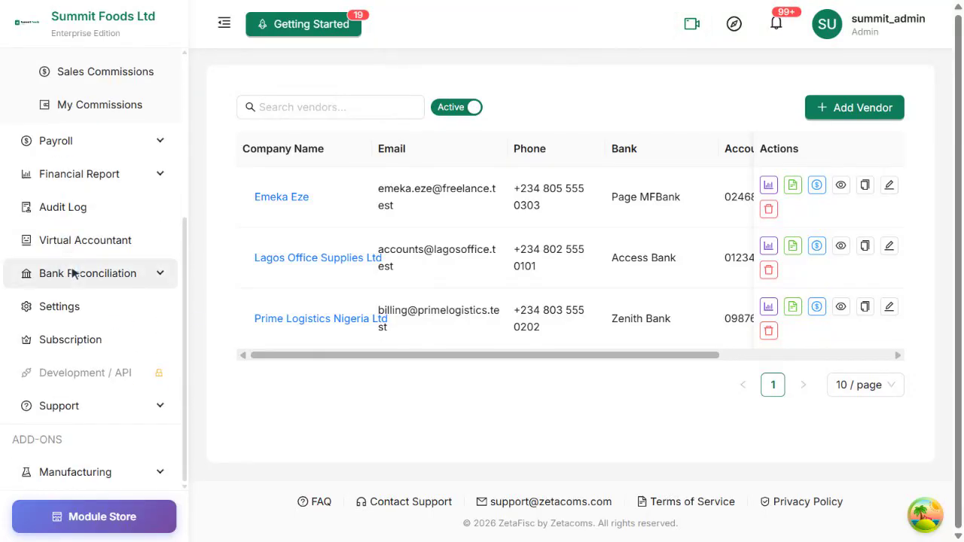
{"action": "scroll", "coordinate": [71, 271], "scroll_direction": "up", "scroll_amount": 3}
{"action": "left_click", "coordinate": [85, 277]}
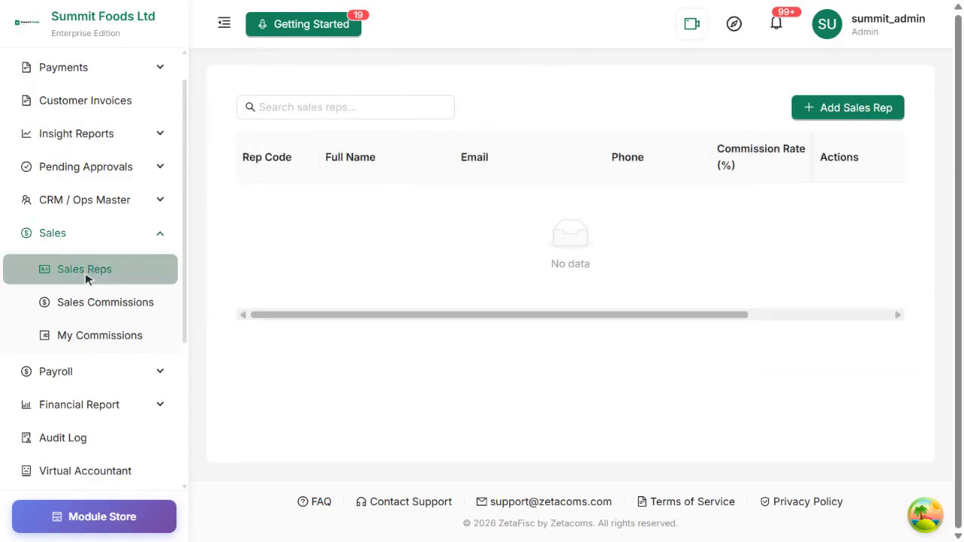
Start a new sales rep with a default commission rate of 5%
{"action": "left_click", "coordinate": [865, 113]}
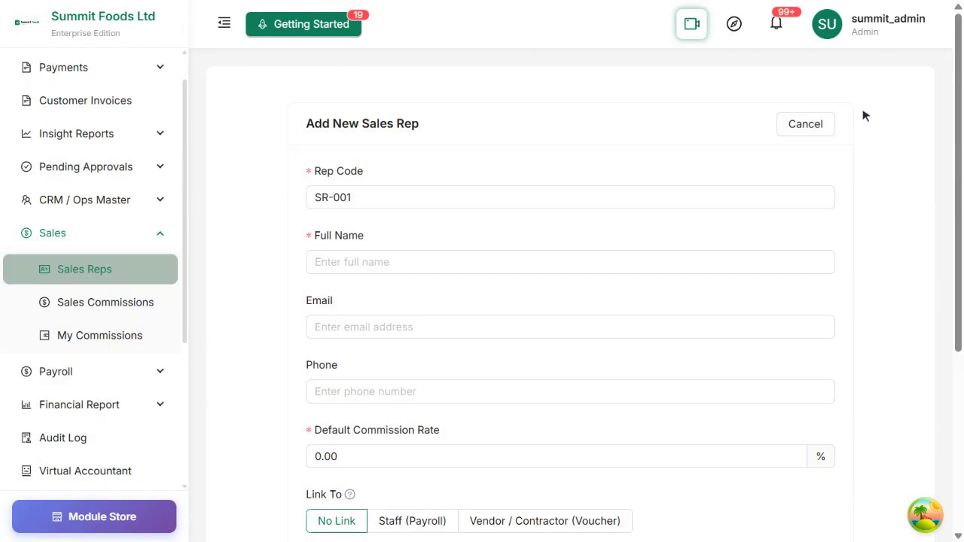
{"action": "scroll", "coordinate": [864, 115], "scroll_direction": "down", "scroll_amount": 5}
{"action": "triple_click", "coordinate": [580, 276]}
{"action": "type", "text": "5"}
{"action": "key", "text": "Tab"}
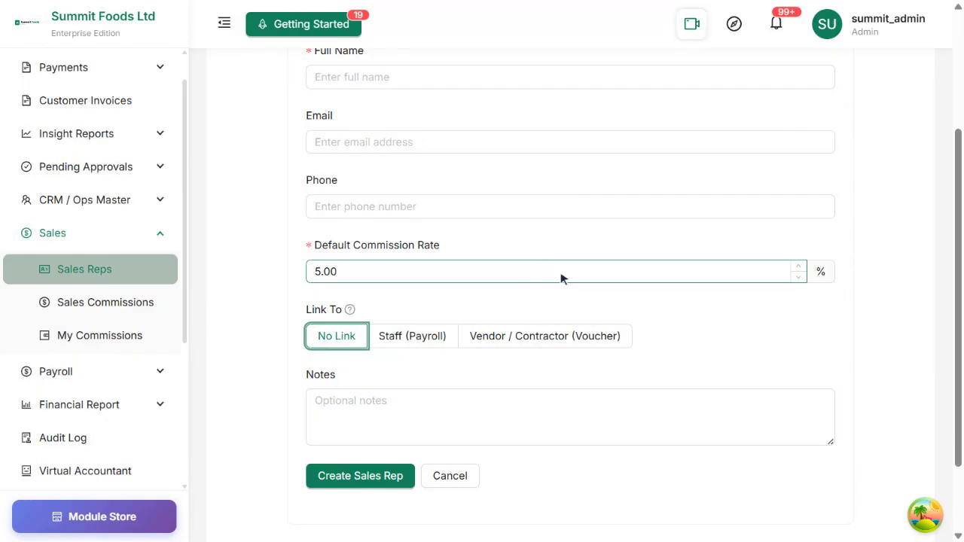
Link the rep as Vendor / Contractor (Voucher) to the newly added vendor
{"action": "left_click", "coordinate": [572, 338]}
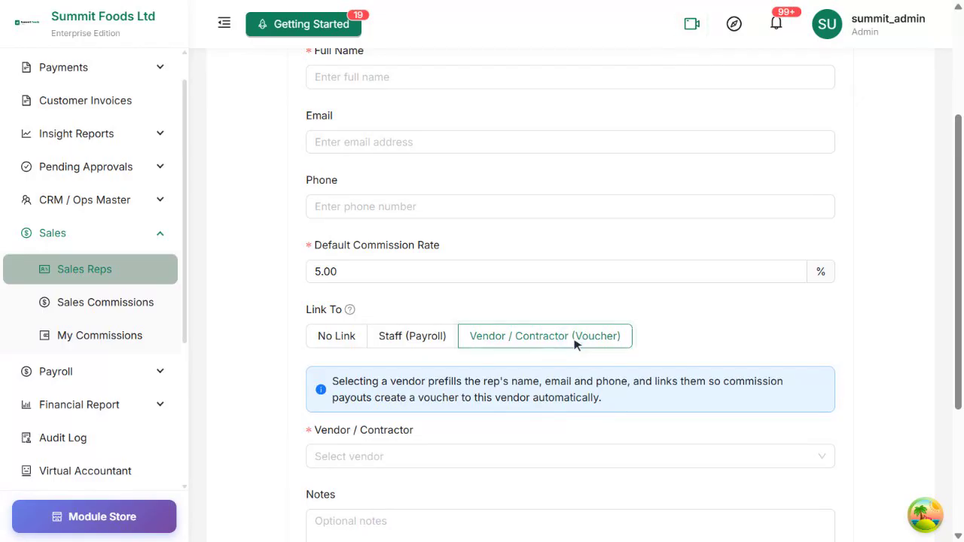
{"action": "scroll", "coordinate": [574, 344], "scroll_direction": "down", "scroll_amount": 5}
{"action": "left_click", "coordinate": [565, 277]}
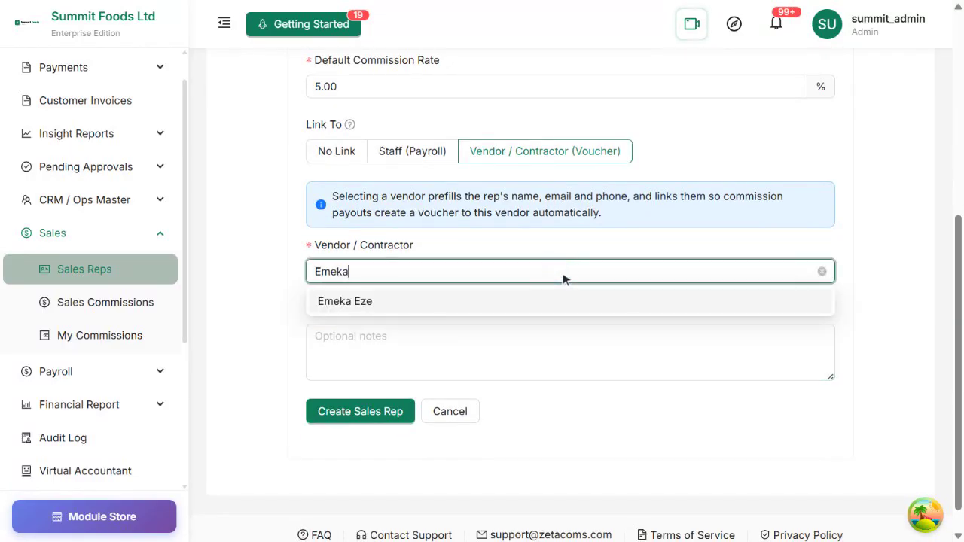
{"action": "left_click", "coordinate": [625, 302]}
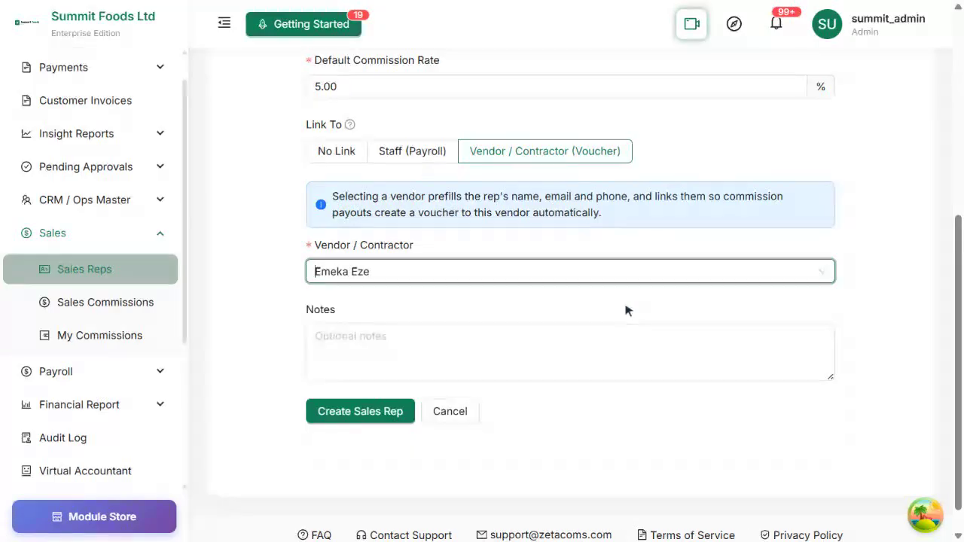
Add the note 'External field sales agent for the Lagos region.' and create rep SR-001
{"action": "left_click", "coordinate": [546, 360]}
{"action": "type", "text": "External fi"}
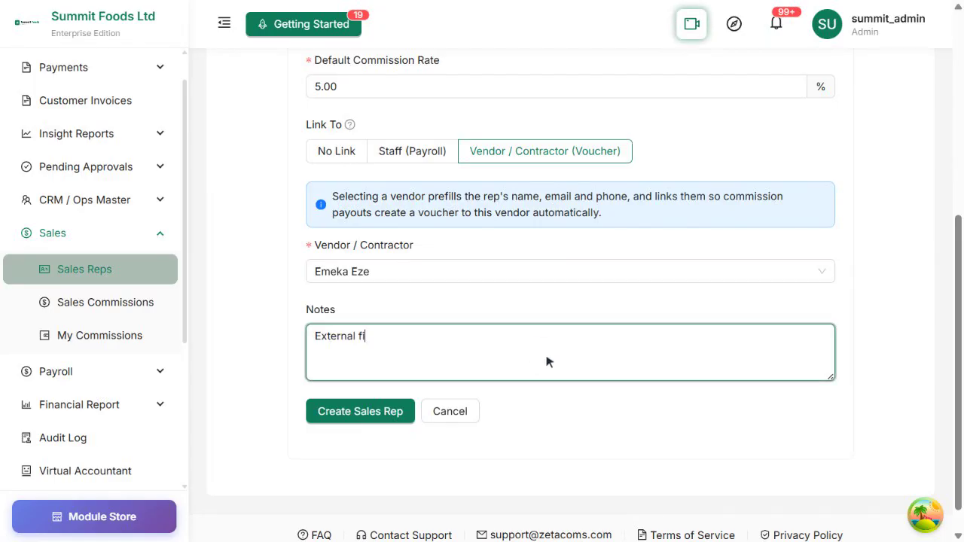
{"action": "type", "text": "eld sales agent for the Lagos region."}
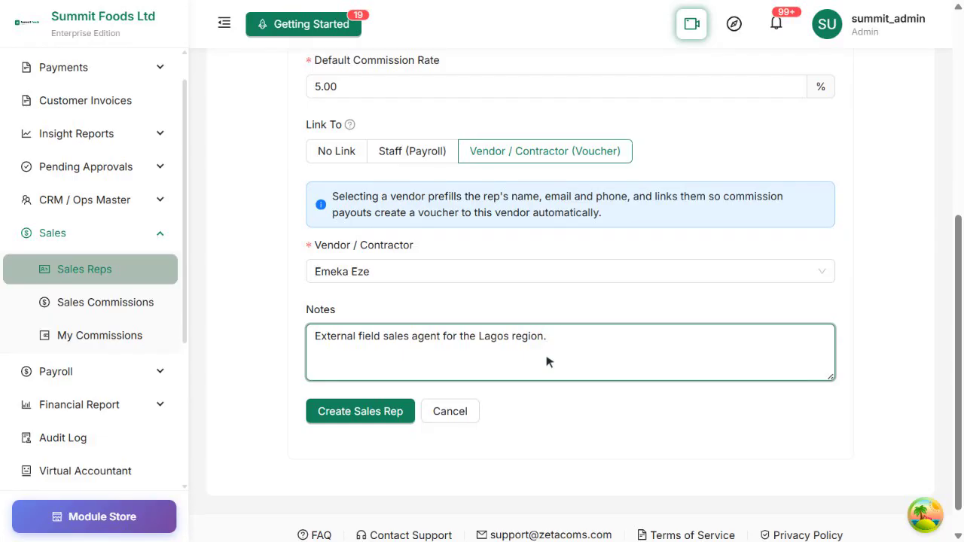
{"action": "scroll", "coordinate": [548, 362], "scroll_direction": "up", "scroll_amount": 5}
{"action": "scroll", "coordinate": [547, 362], "scroll_direction": "down", "scroll_amount": 5}
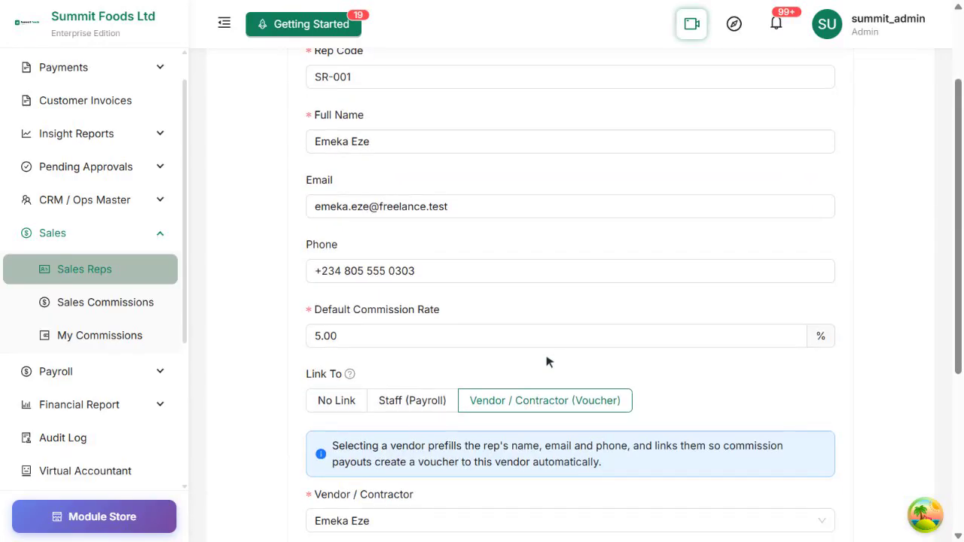
{"action": "scroll", "coordinate": [547, 362], "scroll_direction": "down", "scroll_amount": 1}
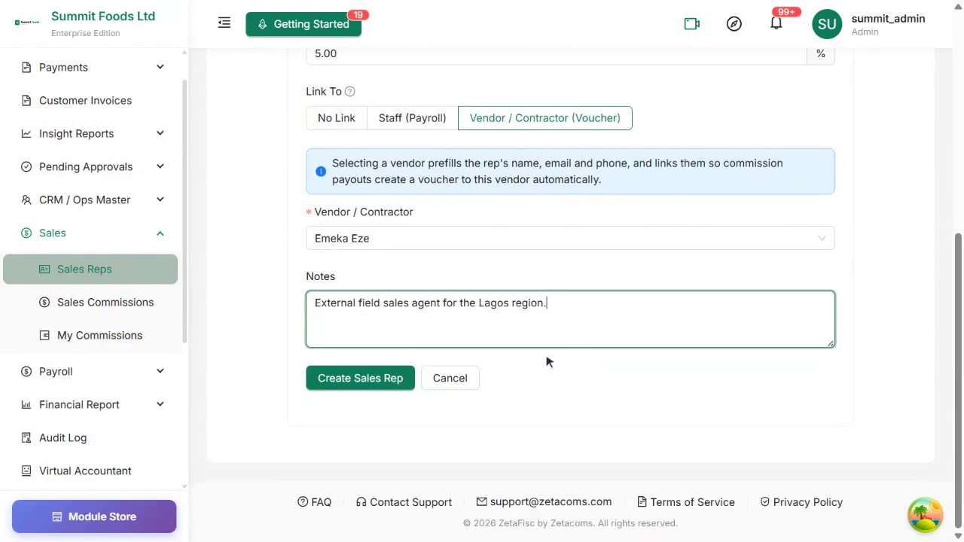
{"action": "left_click", "coordinate": [371, 381]}
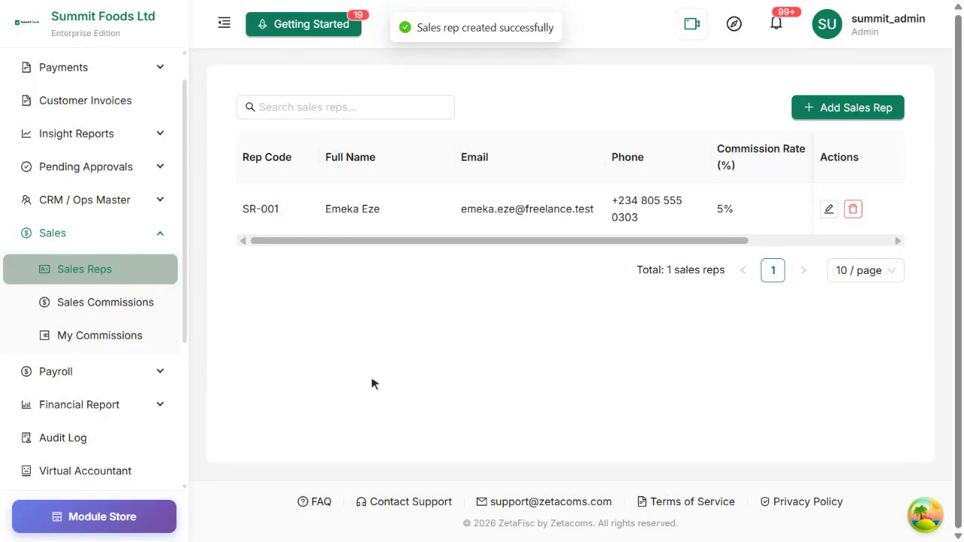
Start another sales rep with code SR-002, entering the rep's full name and e-mail
{"action": "left_click", "coordinate": [854, 112]}
{"action": "triple_click", "coordinate": [598, 204]}
{"action": "key", "text": "BackSpace"}
{"action": "type", "text": "SR-002"}
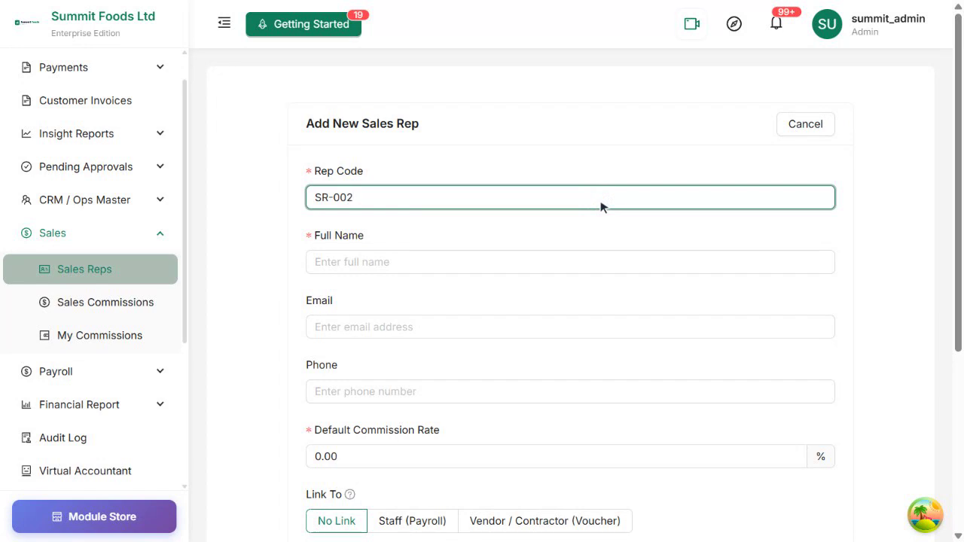
{"action": "left_click", "coordinate": [557, 265]}
{"action": "left_click", "coordinate": [630, 329]}
{"action": "type", "text": "ada.okeke@summit-demo.test"}
Enter the rep's phone number and a 4% commission rate
{"action": "scroll", "coordinate": [633, 334], "scroll_direction": "down", "scroll_amount": 2}
{"action": "left_click", "coordinate": [581, 273]}
{"action": "type", "text": "+234 806 555 0404"}
{"action": "key", "text": "Tab"}
{"action": "type", "text": "4"}
{"action": "key", "text": "Tab"}
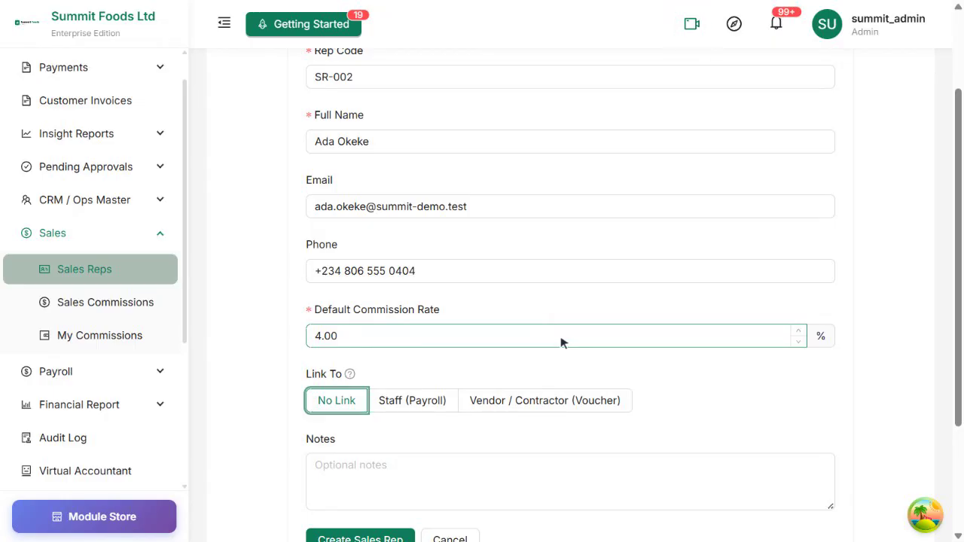
Link the rep as Staff (Payroll) to the matching staff member
{"action": "scroll", "coordinate": [560, 342], "scroll_direction": "down", "scroll_amount": 2}
{"action": "left_click", "coordinate": [427, 273]}
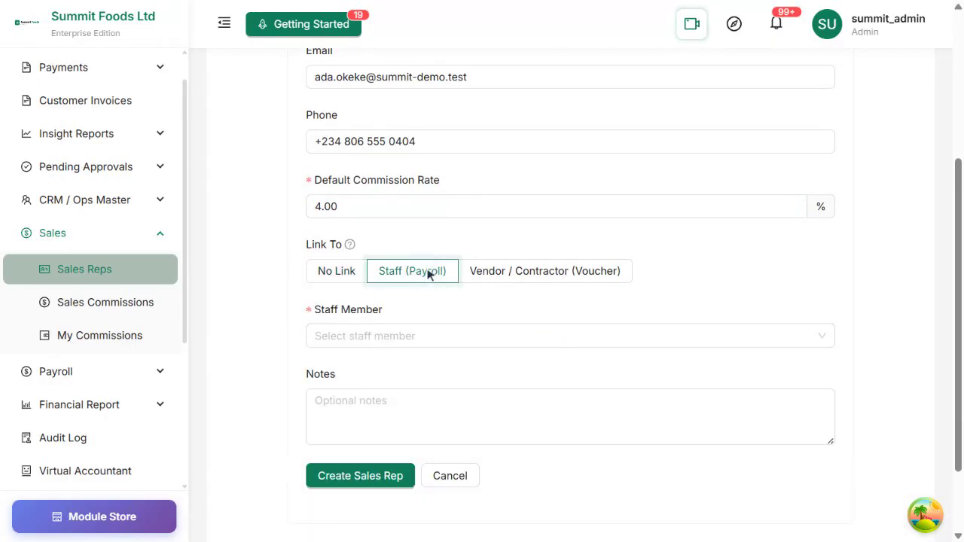
{"action": "left_click", "coordinate": [564, 336]}
{"action": "type", "text": "Ada"}
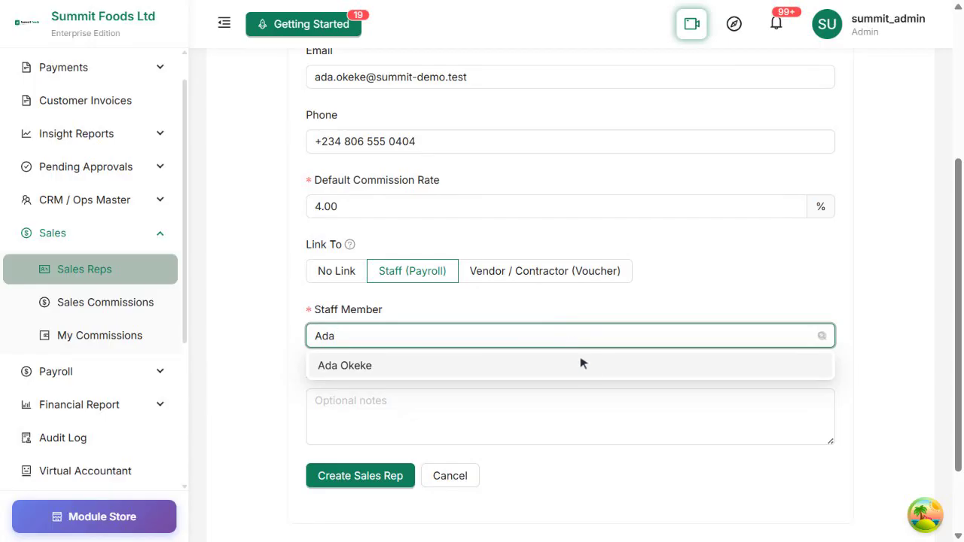
{"action": "left_click", "coordinate": [586, 365]}
Add the note 'Internal sales staff — commission paid via payroll.' and create rep SR-002
{"action": "scroll", "coordinate": [591, 375], "scroll_direction": "down", "scroll_amount": 2}
{"action": "left_click", "coordinate": [584, 321]}
{"action": "type", "text": "Internal sales staff — commis"}
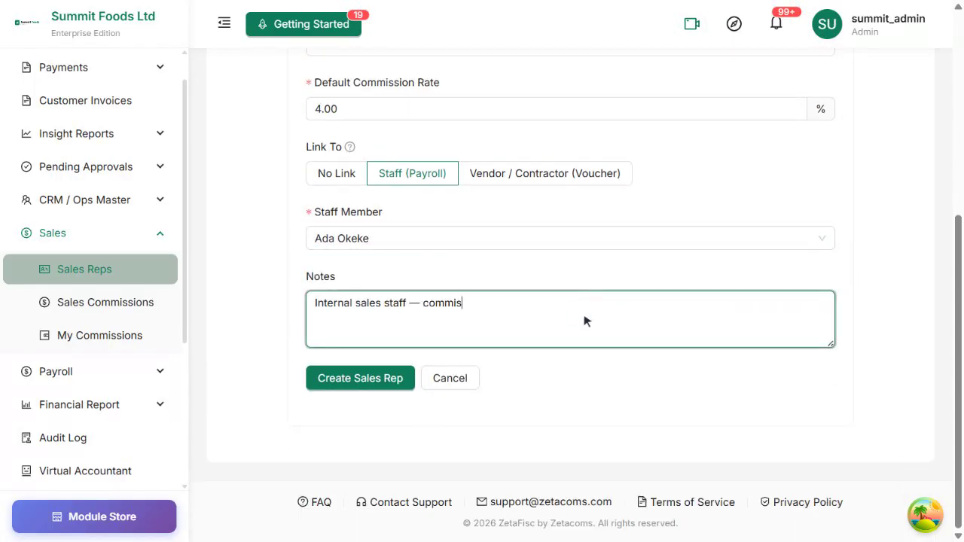
{"action": "type", "text": "sion paid via payroll."}
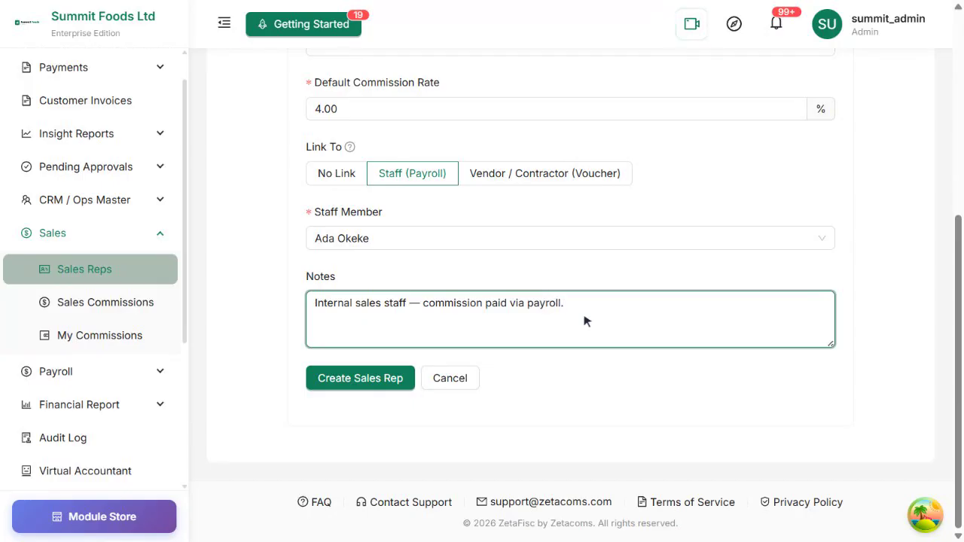
{"action": "scroll", "coordinate": [585, 321], "scroll_direction": "up", "scroll_amount": 5}
{"action": "scroll", "coordinate": [585, 321], "scroll_direction": "down", "scroll_amount": 4}
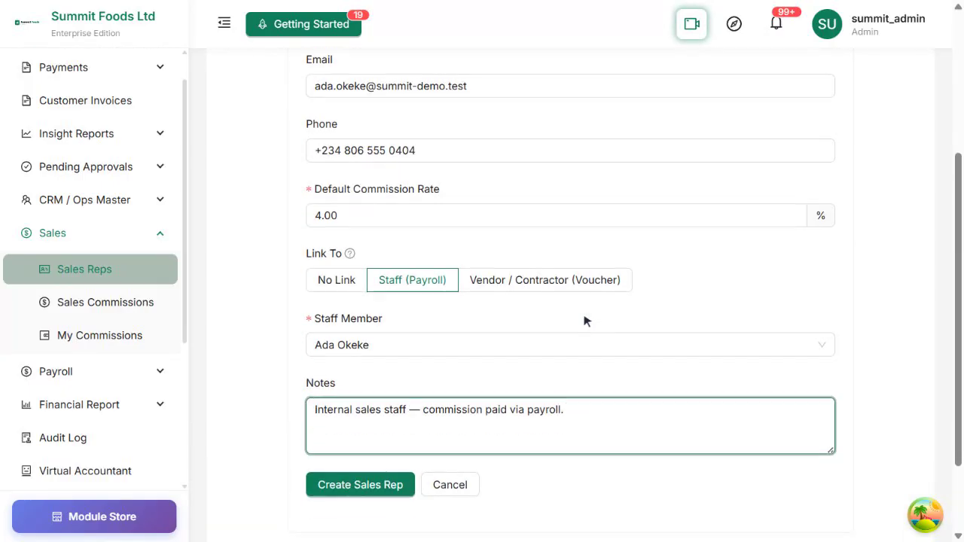
{"action": "scroll", "coordinate": [584, 321], "scroll_direction": "down", "scroll_amount": 2}
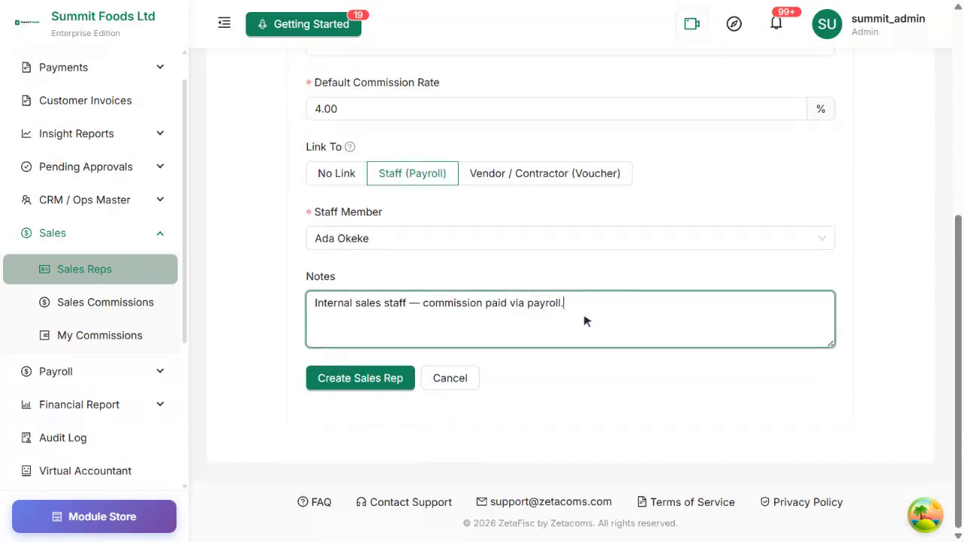
{"action": "left_click", "coordinate": [363, 381]}
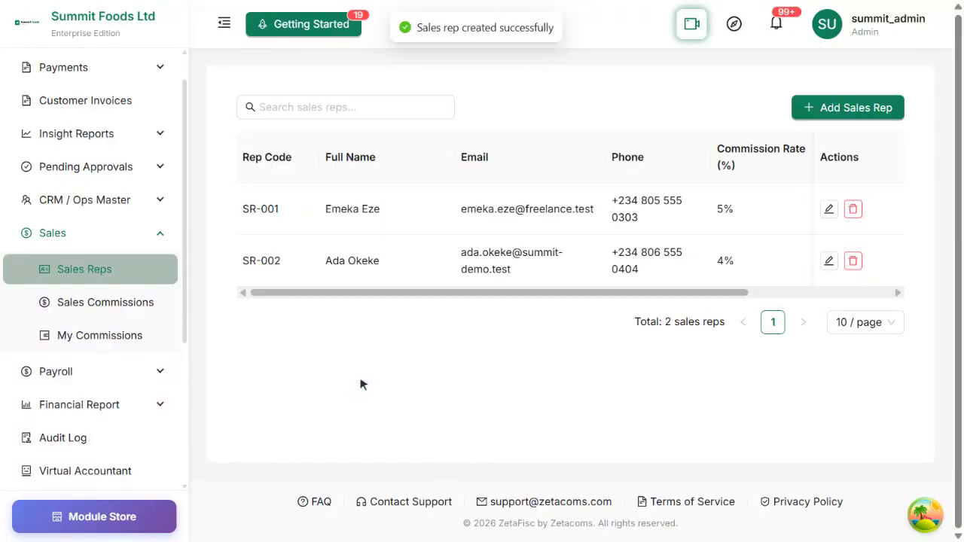